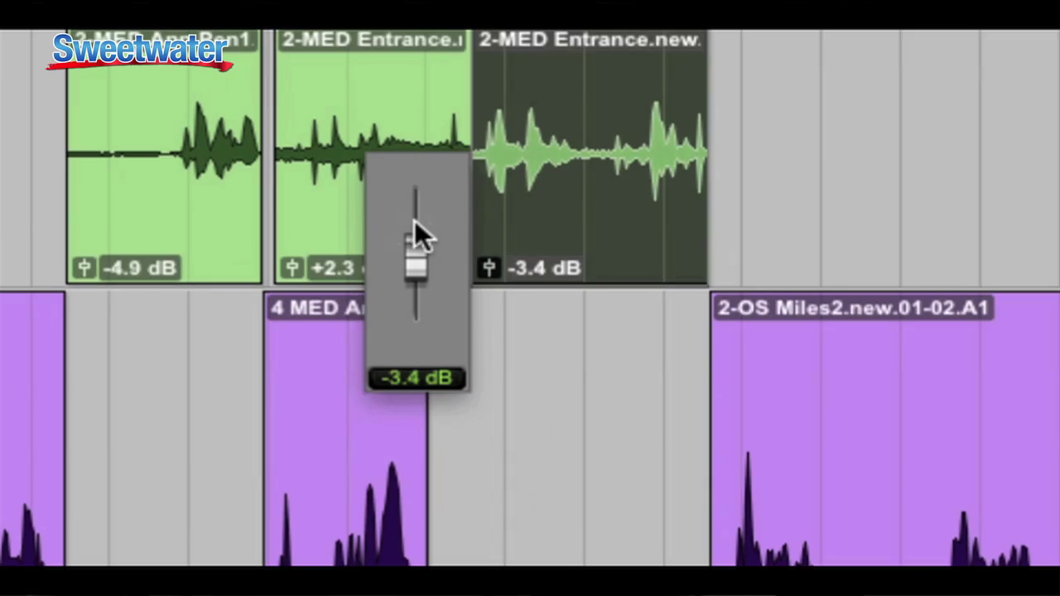
Step: Switch the session Bit Depth from 16 and 24 Bit to 32 Bit Float, keeping BWF (.WAV) format
left_click_drag(415, 220, 412, 255)
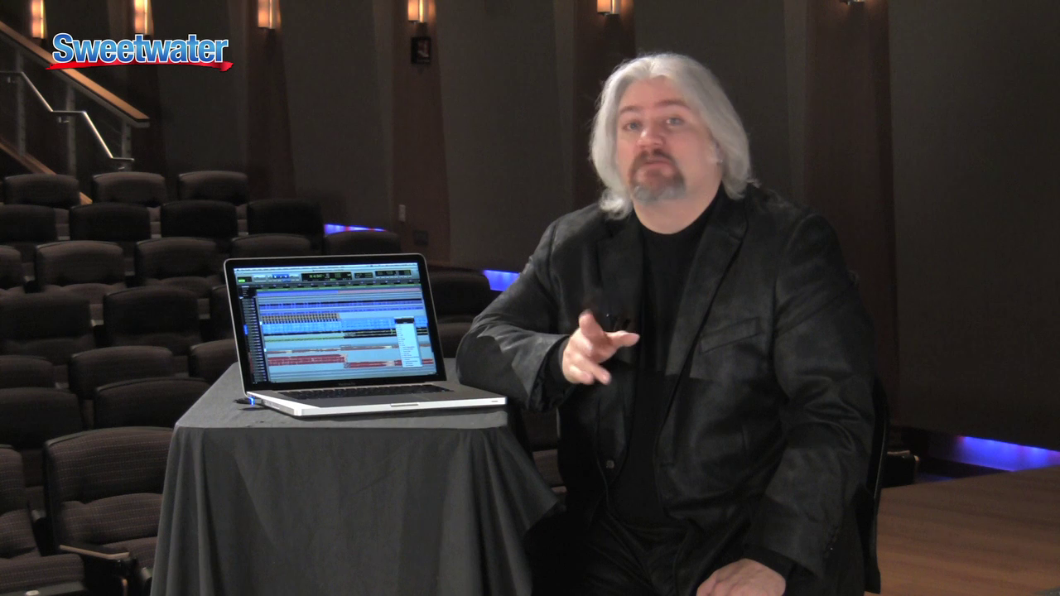
left_click(262, 116)
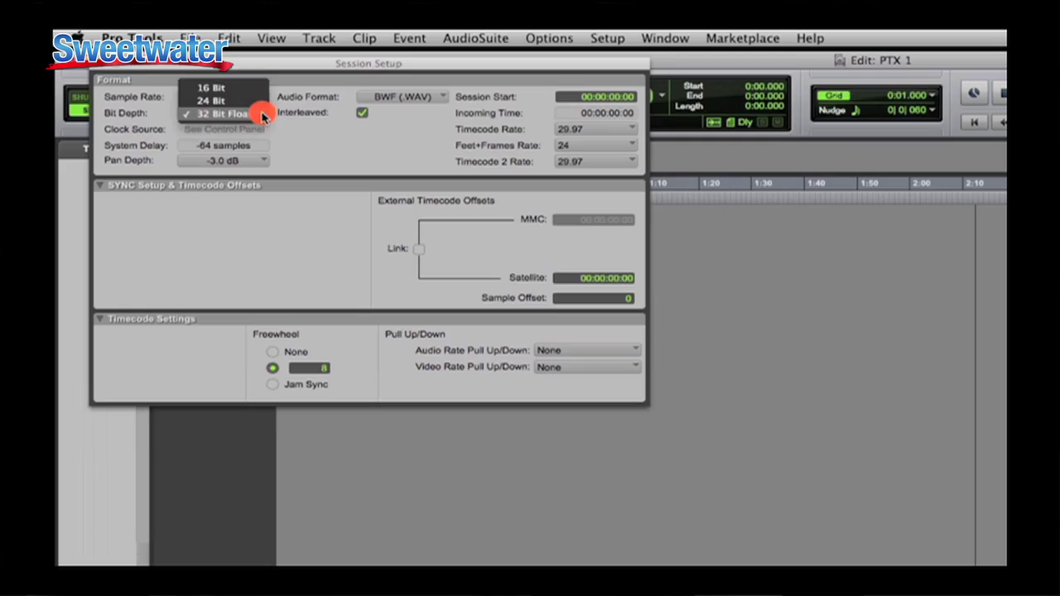
left_click(260, 87)
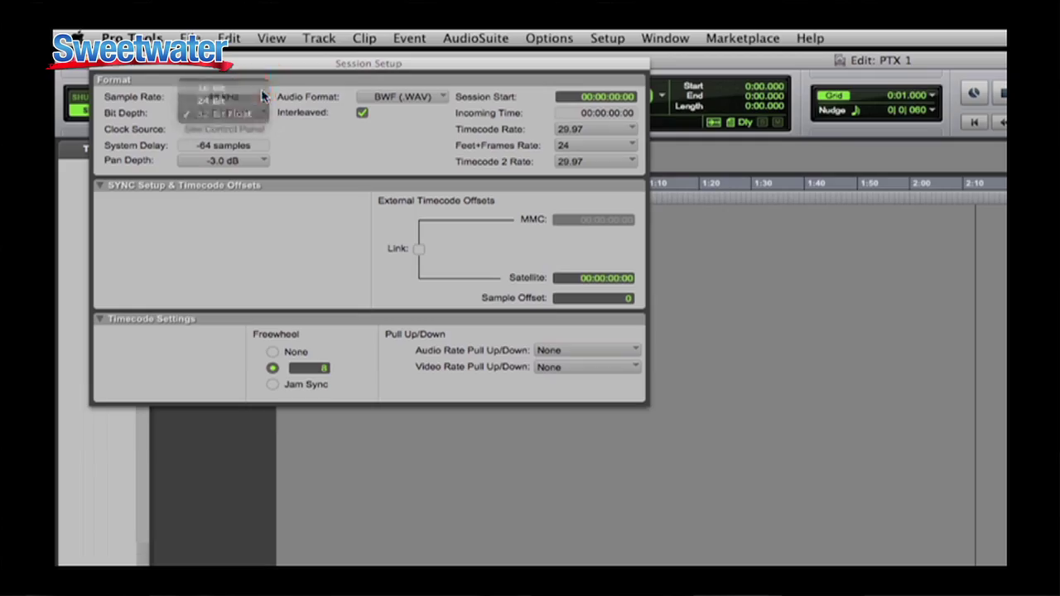
left_click(259, 118)
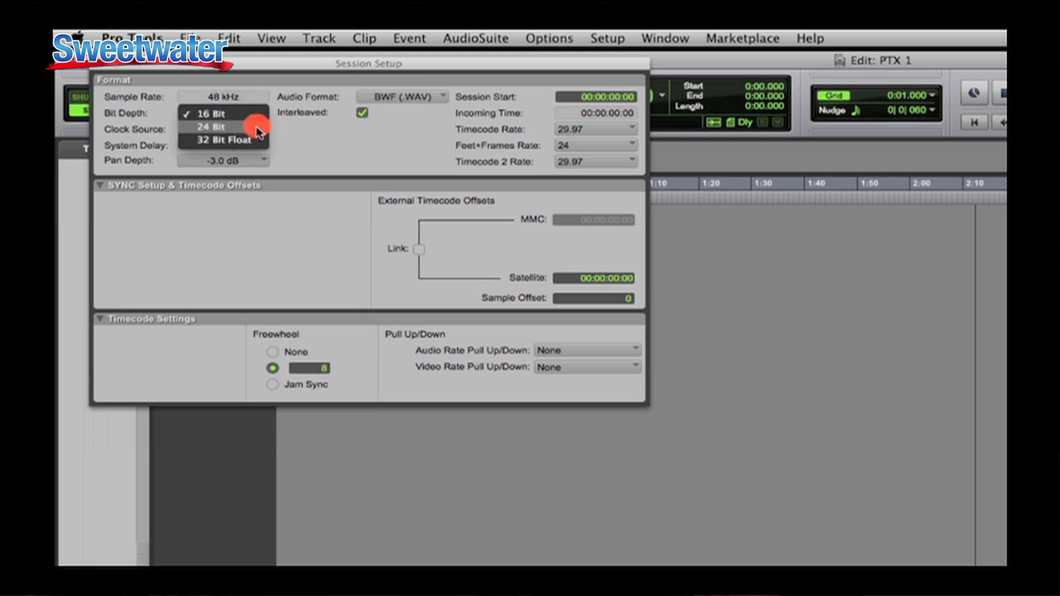
left_click(258, 125)
left_click(259, 116)
left_click(258, 127)
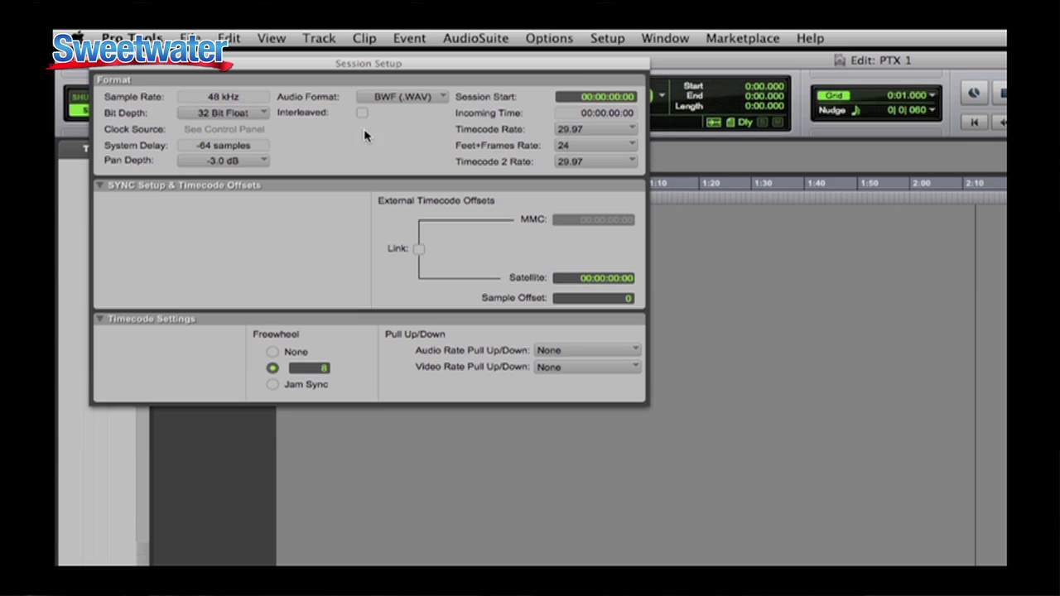
left_click(443, 98)
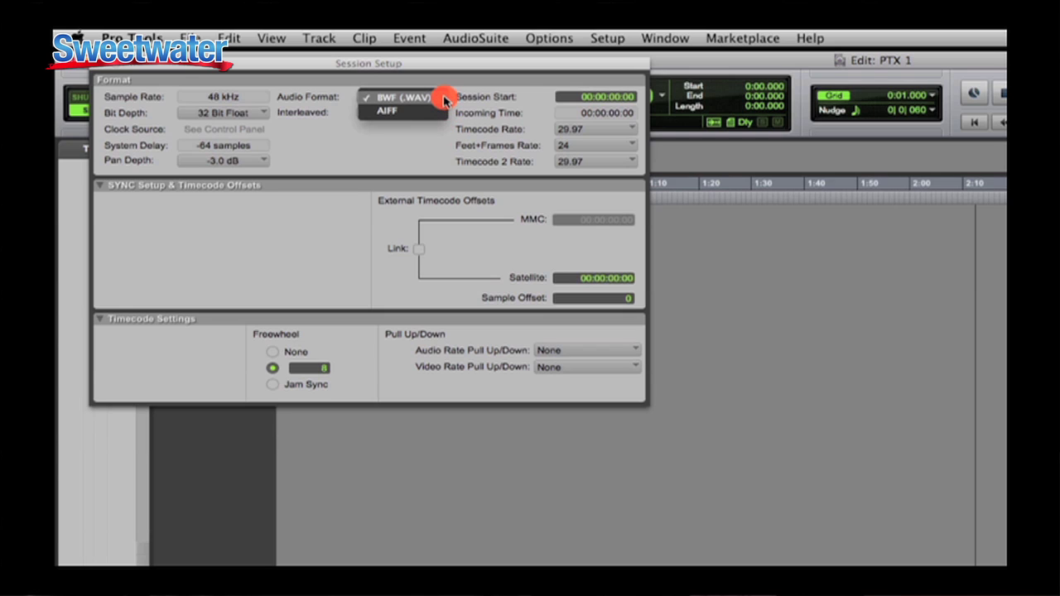
left_click(445, 99)
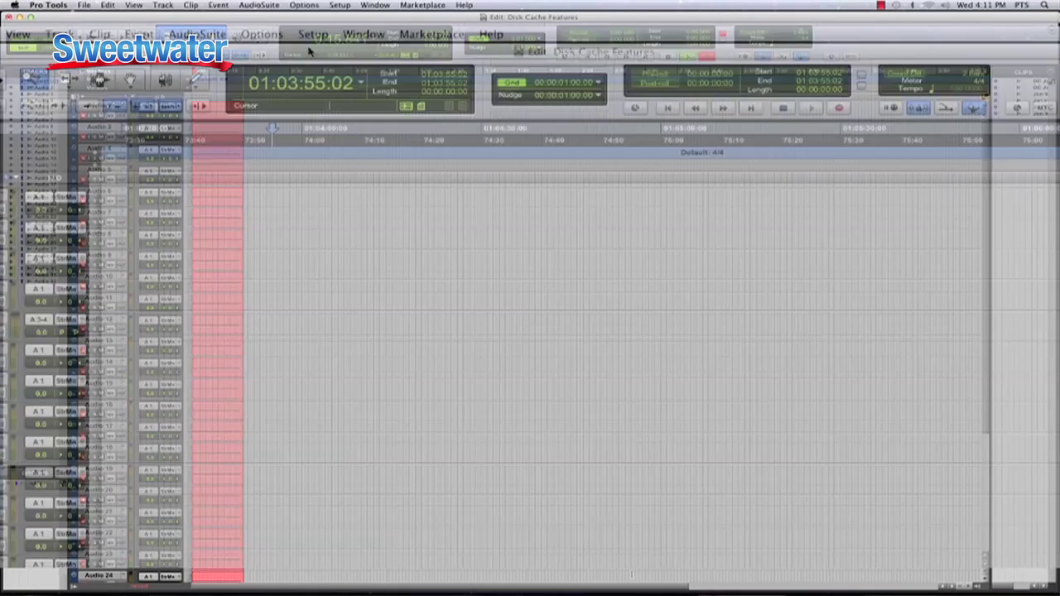
Step: In Disk Allocation, assign a different drive to the first track's Root Media Folder
left_click(313, 34)
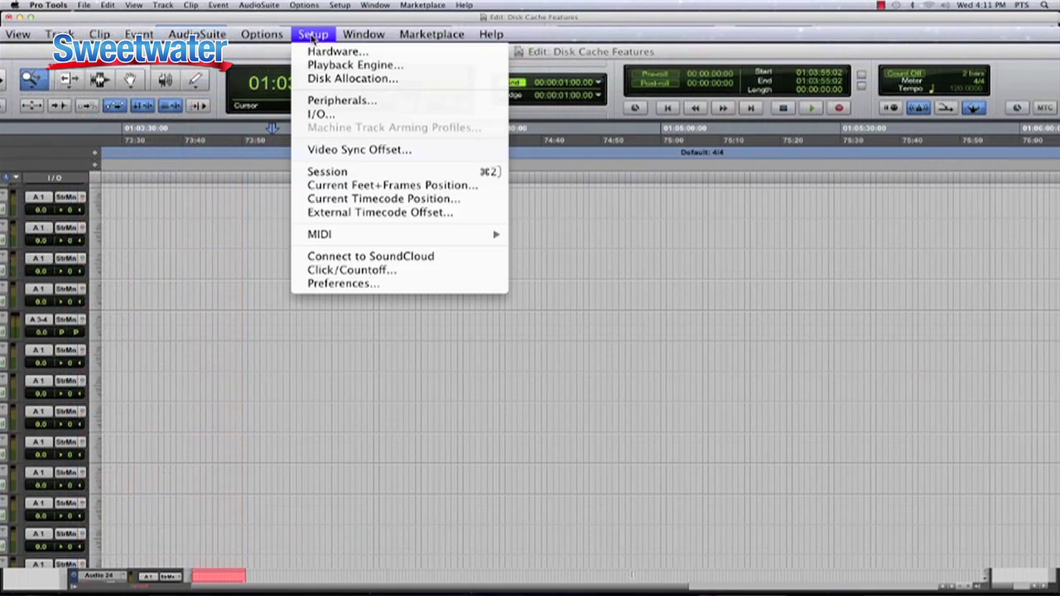
left_click(334, 79)
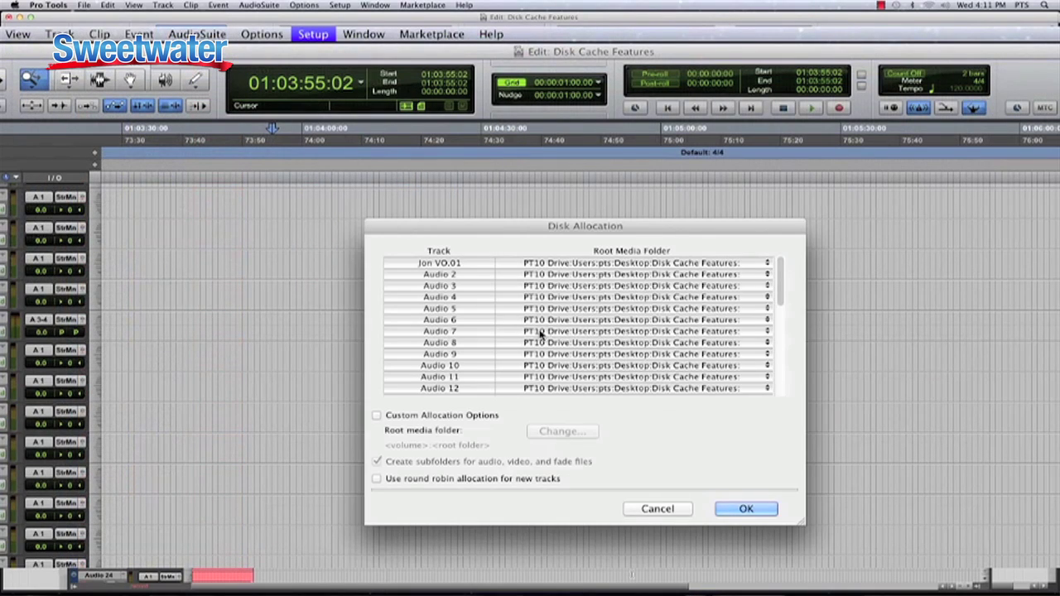
left_click(767, 262)
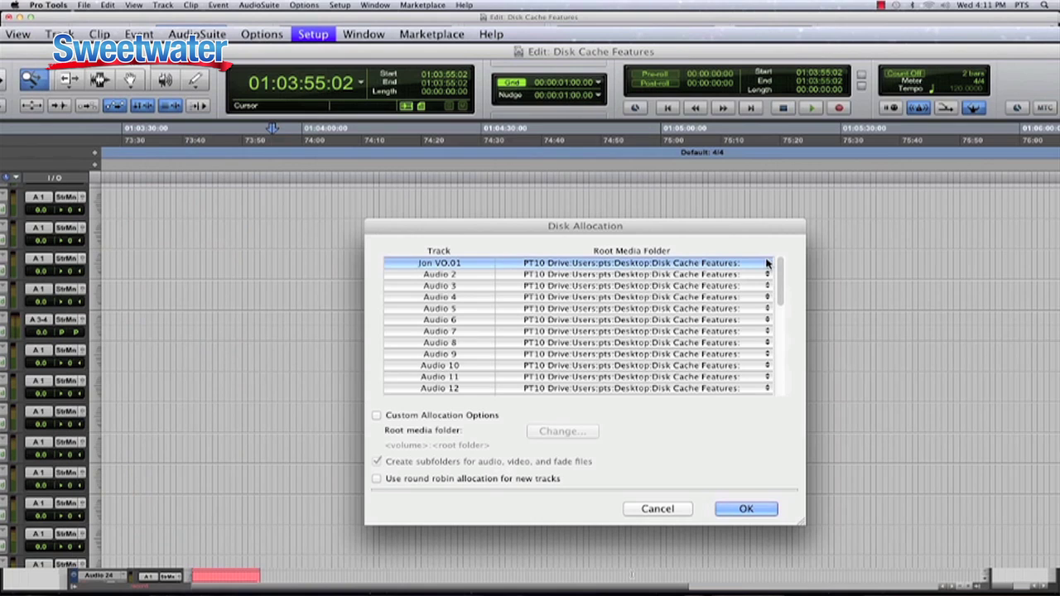
left_click(766, 265)
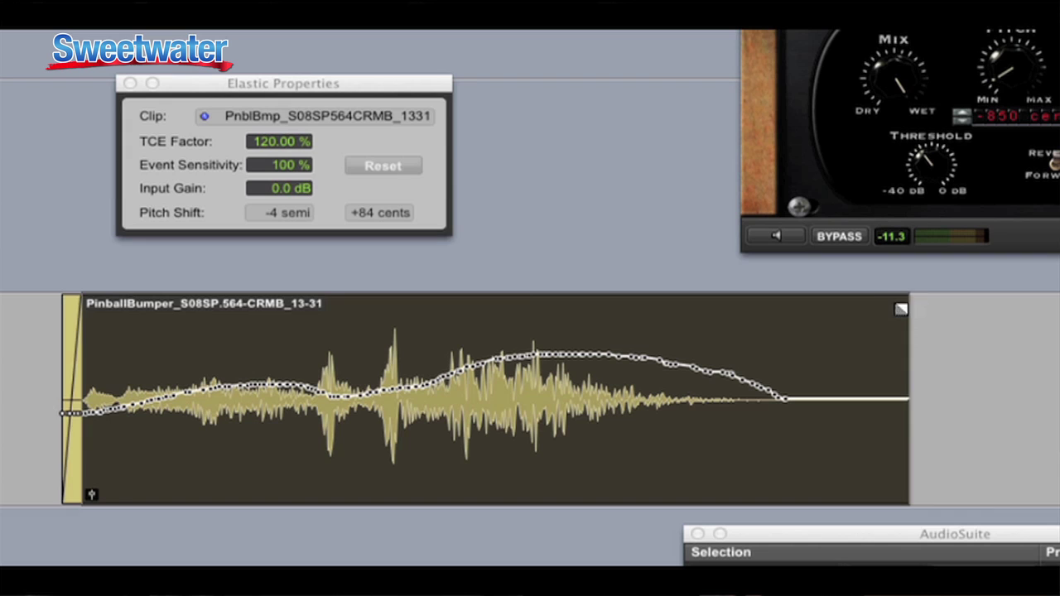
Step: Trim the pinball bumper clip's end and drag its fade-out end earlier
left_click_drag(906, 307, 838, 308)
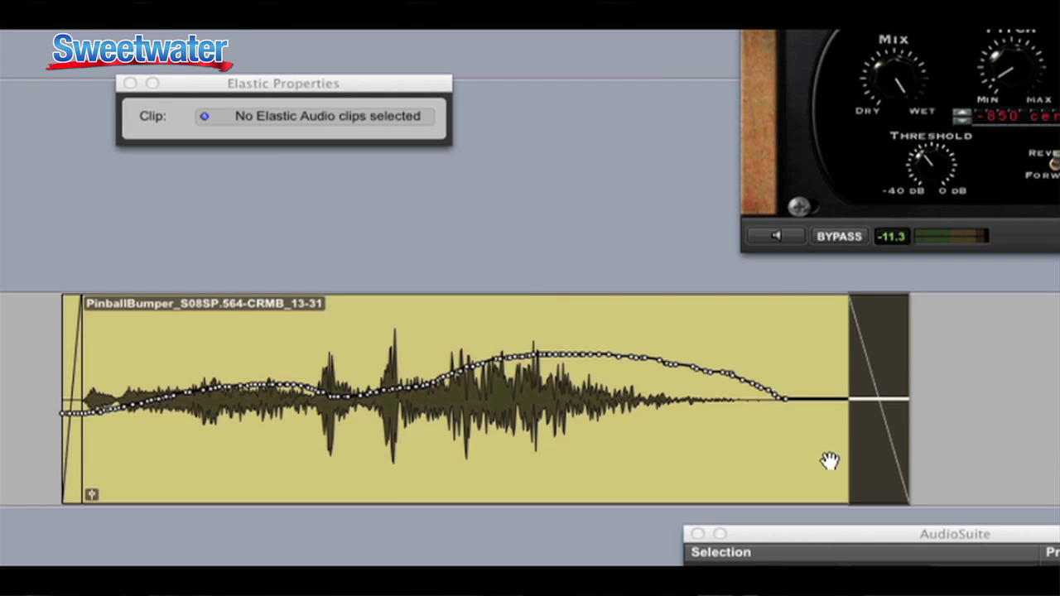
mouse_move(867, 483)
left_mouse_down()
mouse_move(823, 492)
mouse_move(857, 491)
left_mouse_up()
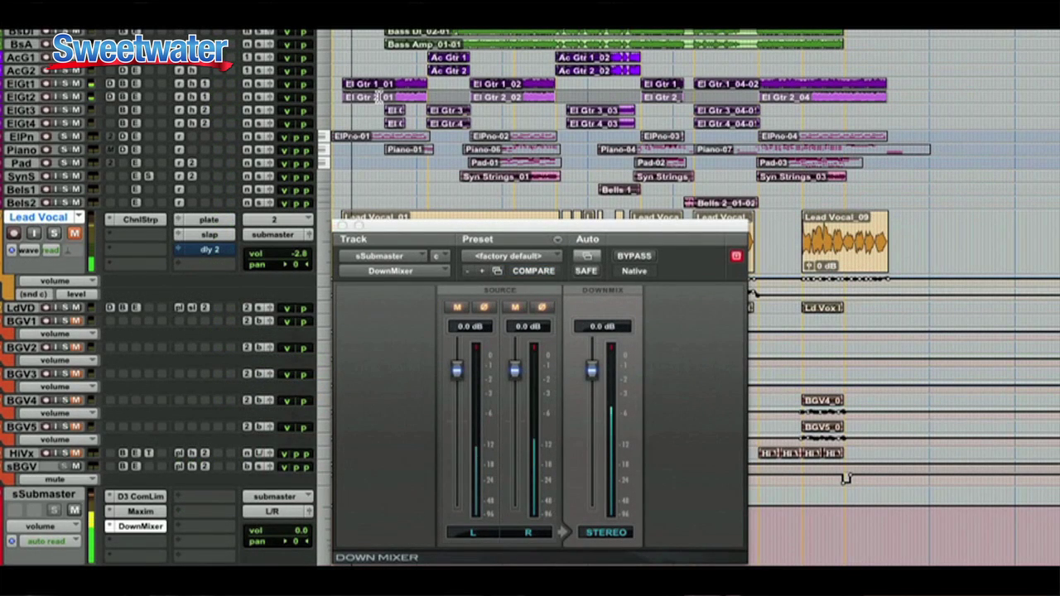
Step: Set the Drums strip order to FILT-DYN-EQ, bypass FILT and DYN, and collapse EQ/Filters
left_click(609, 534)
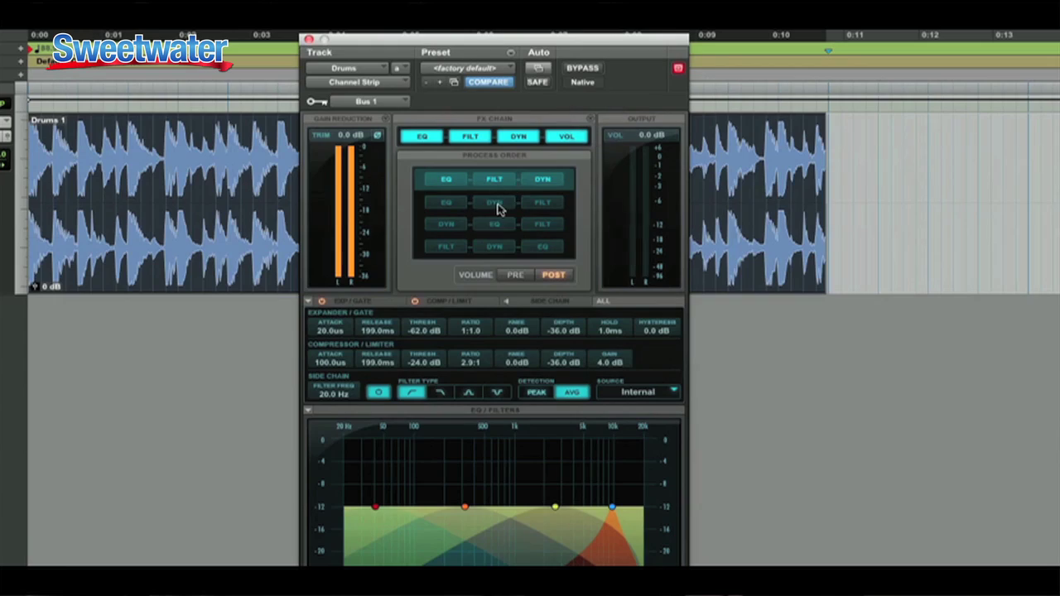
left_click(498, 208)
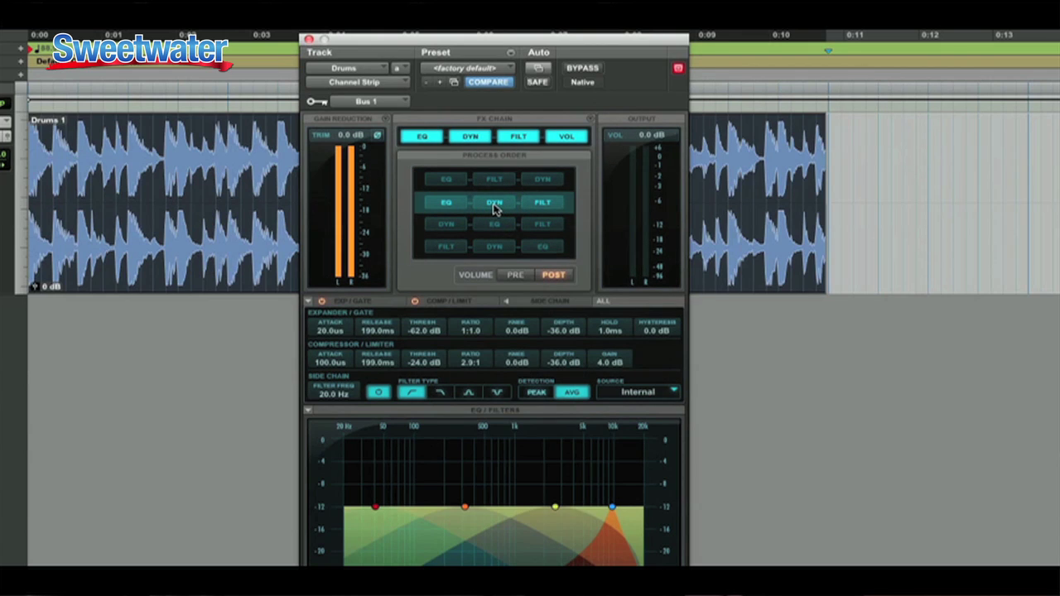
left_click(494, 246)
left_click(420, 137)
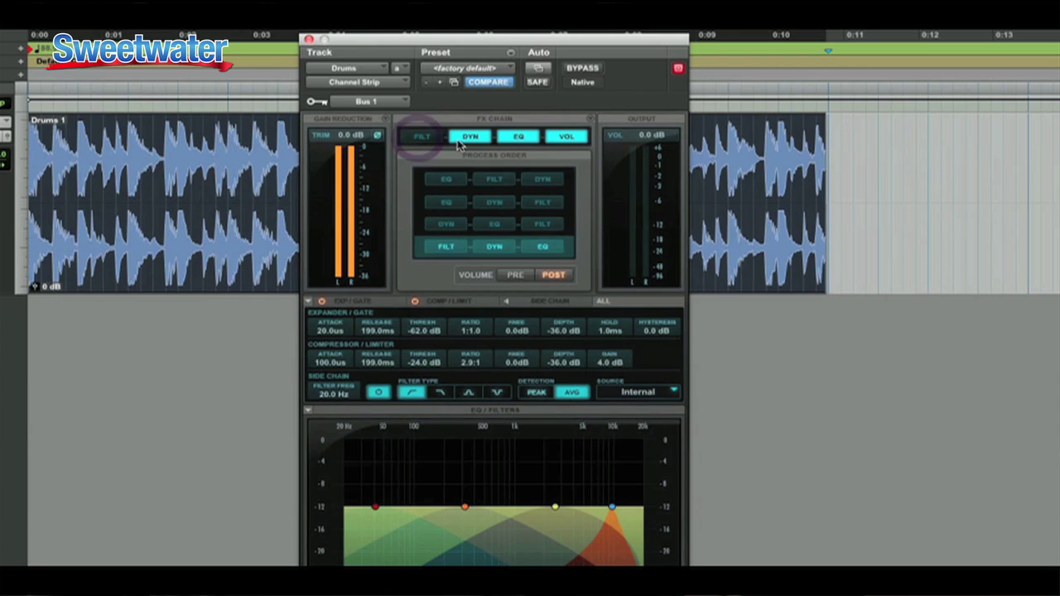
left_click(460, 140)
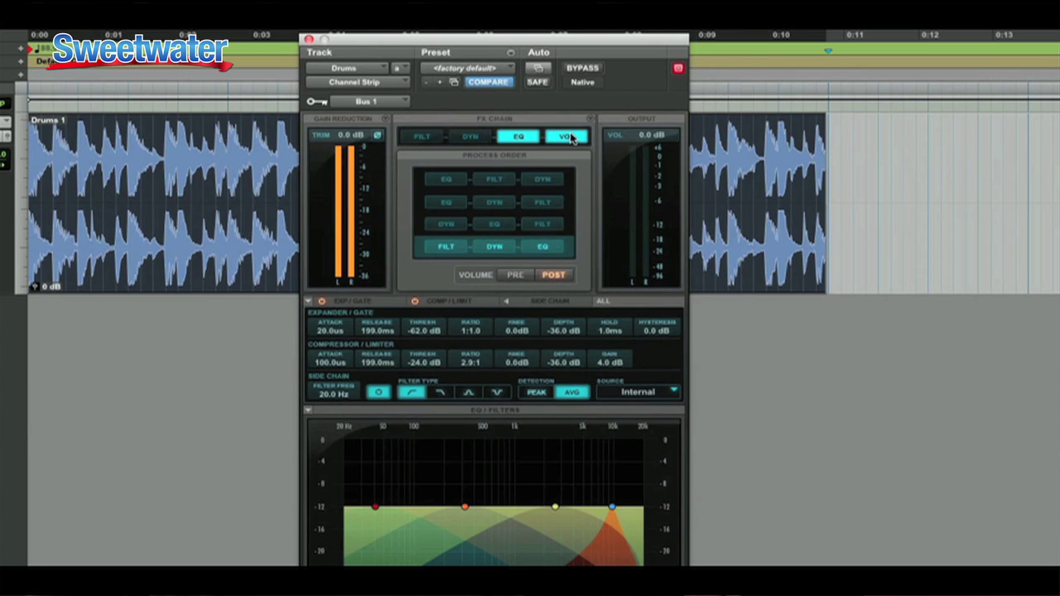
left_click(309, 413)
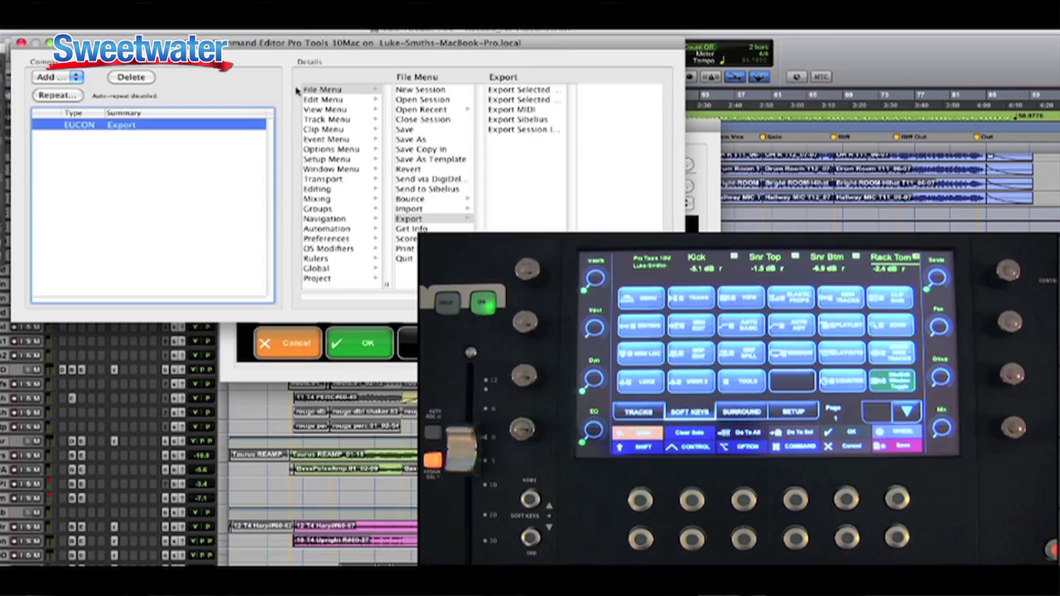
left_click(320, 89)
key("Down")
key("Down")
key("Down")
key("Down")
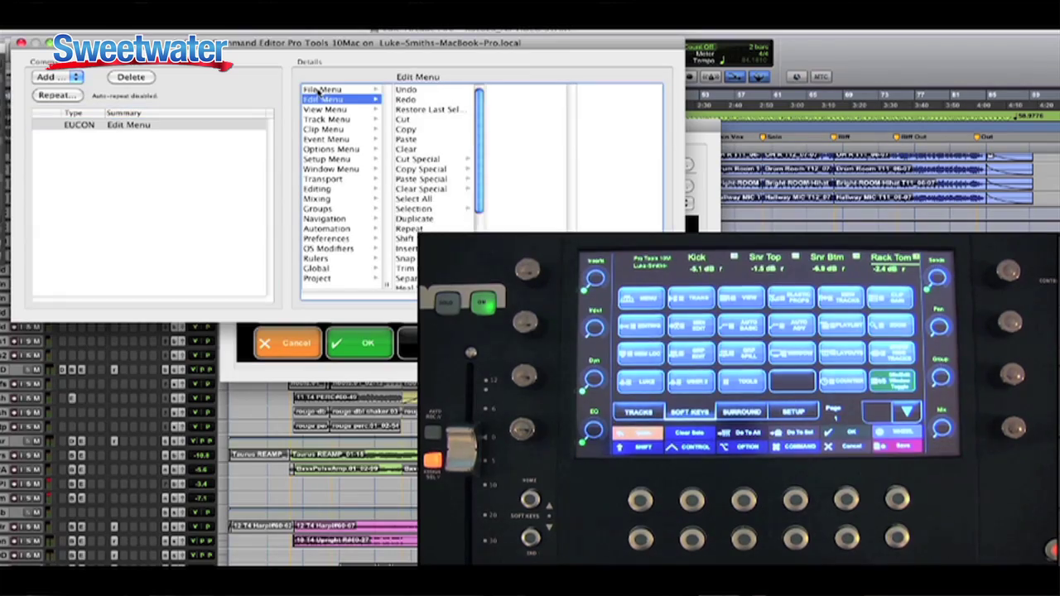
key("Down")
key("Down")
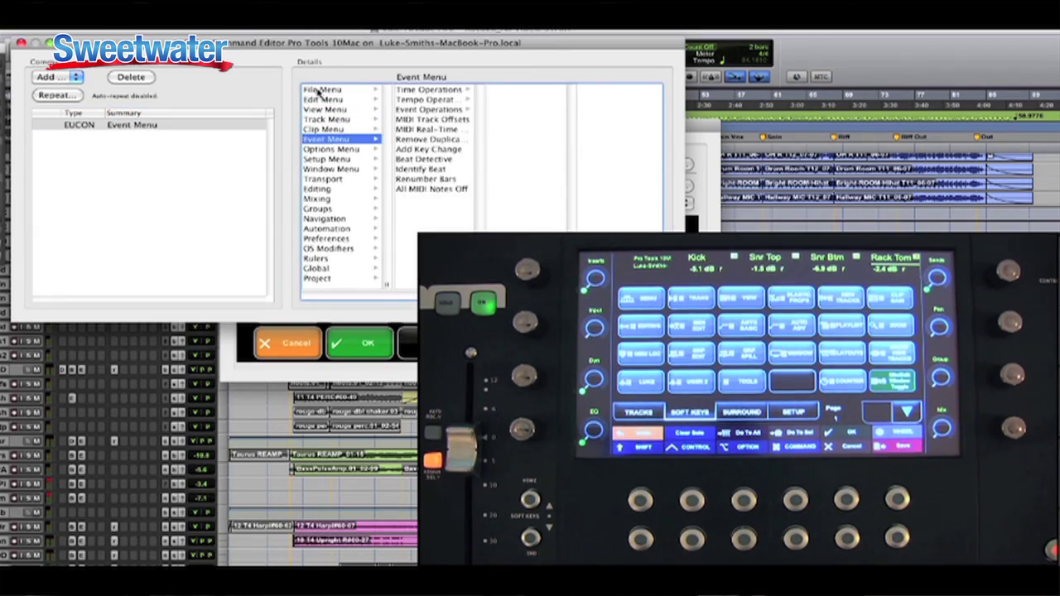
key("Down")
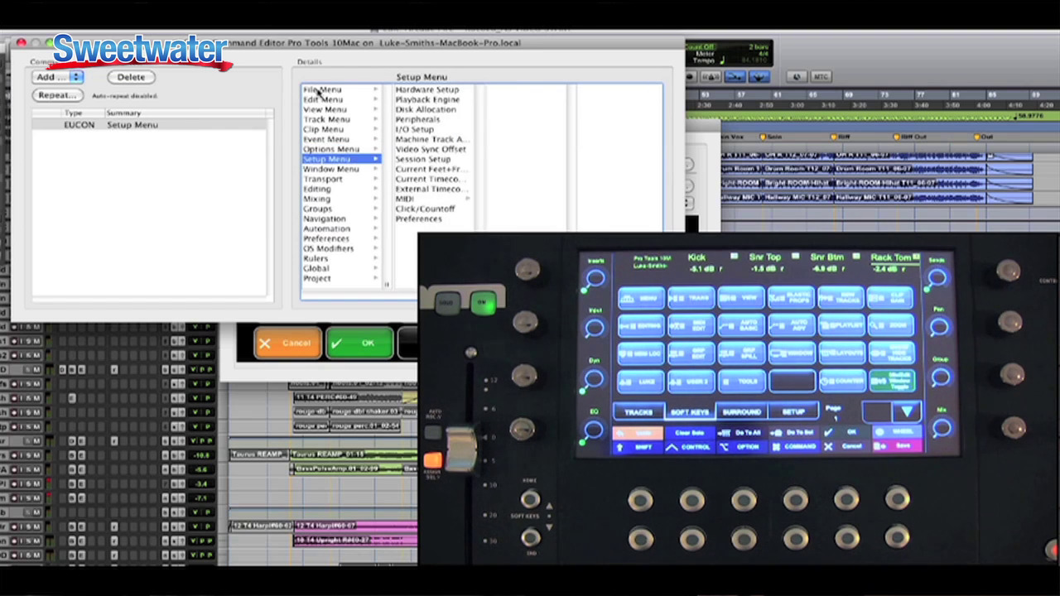
key("Down")
key("Right")
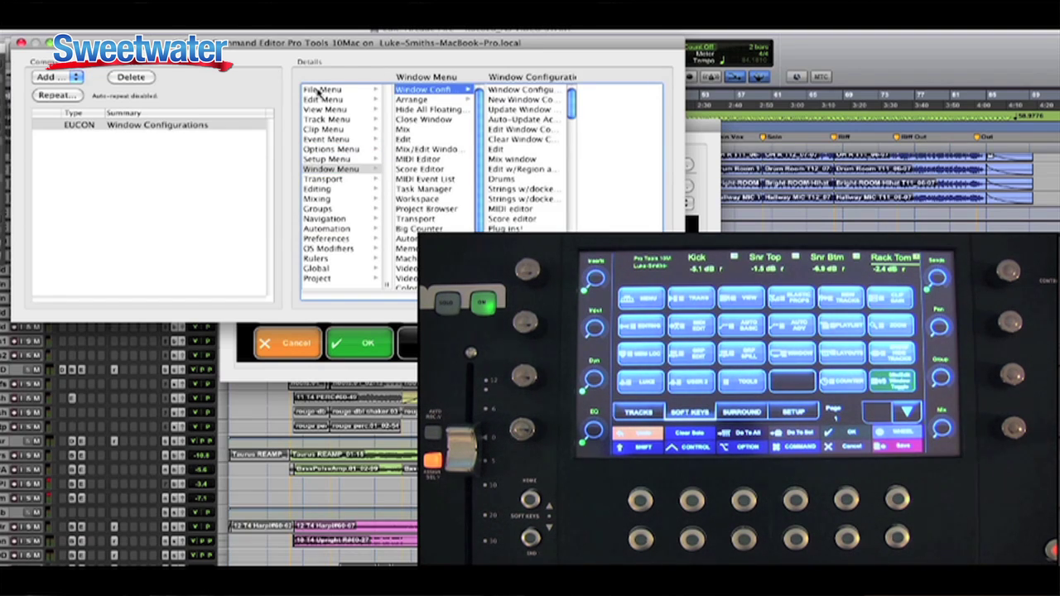
key("Down")
key("Left")
key("Down")
key("Down")
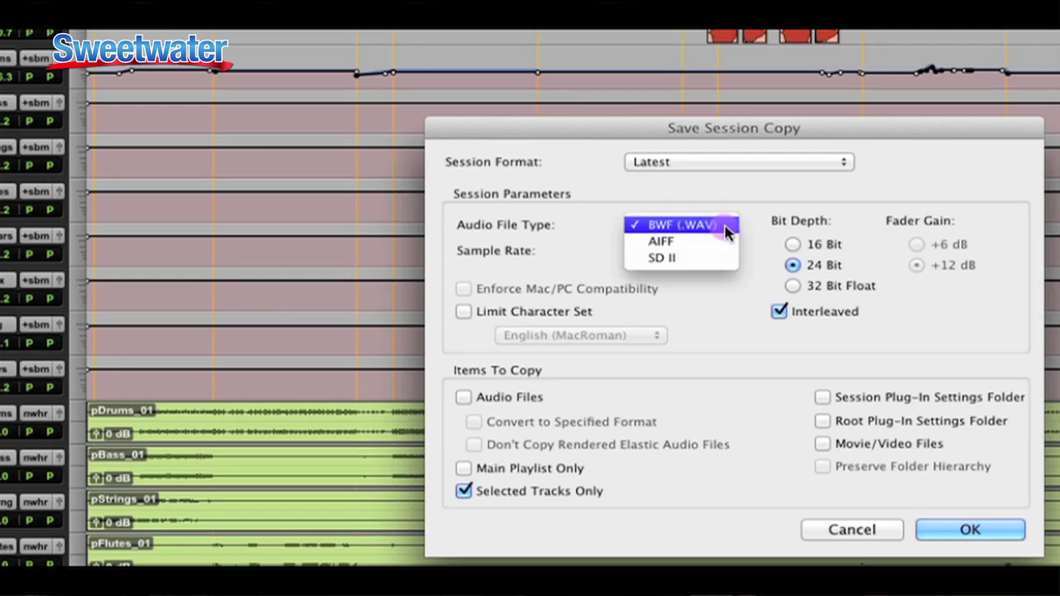
Step: Choose BWF (.WAV) as the copy's audio file type and keep Interleaved checked
left_click(726, 230)
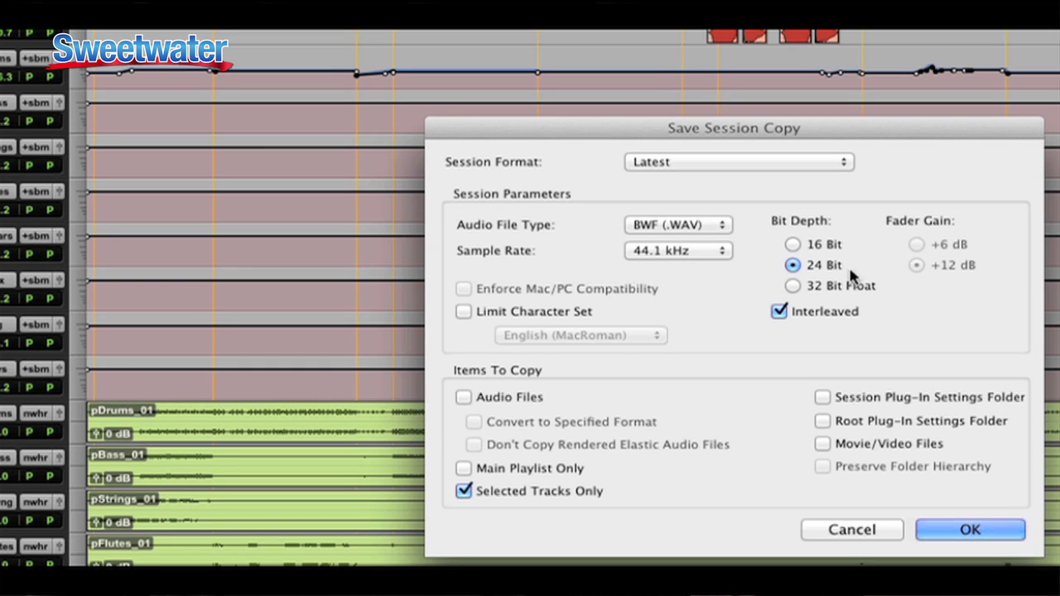
left_click(780, 311)
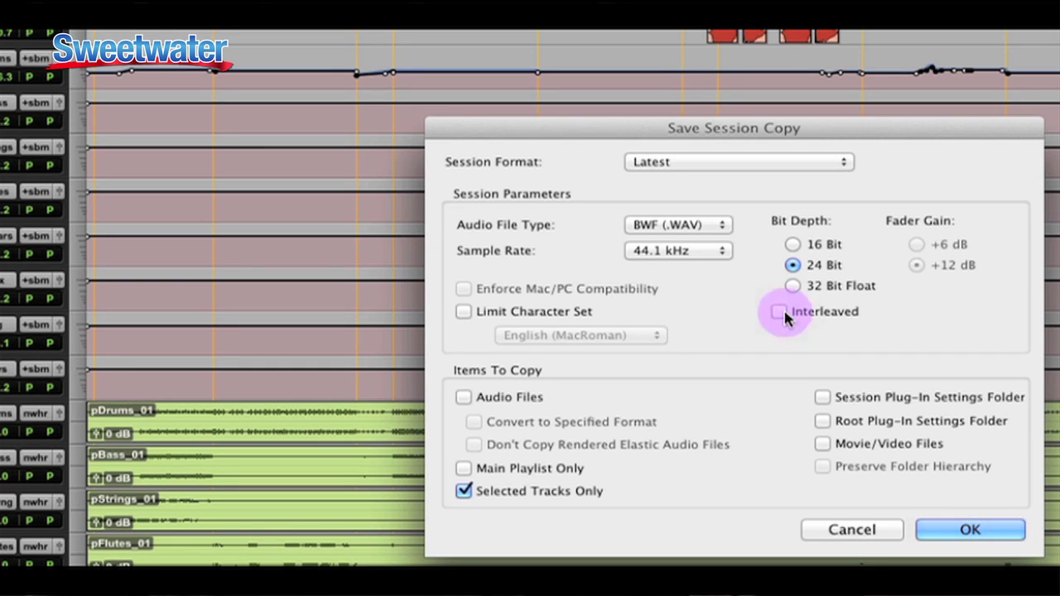
left_click(780, 311)
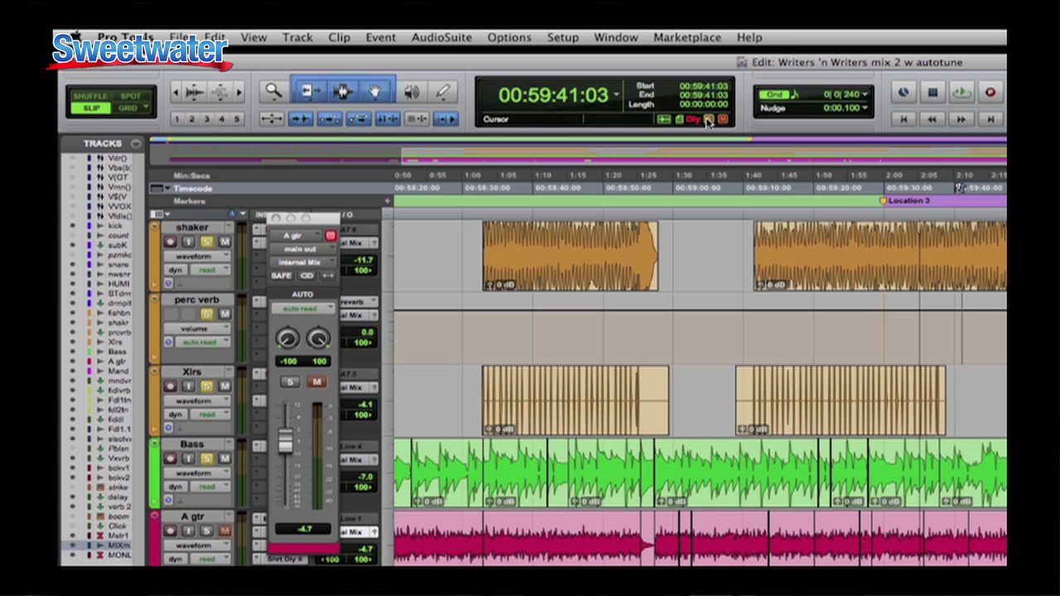
left_click(708, 120)
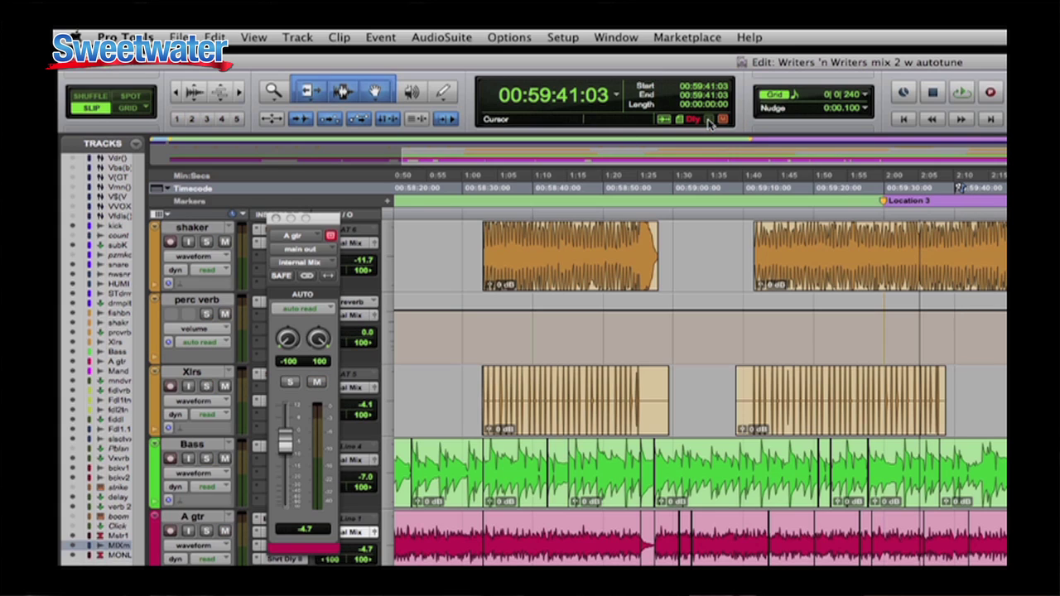
Step: Solo perc verb and Xtrs, and tick Add To iTunes Library for the MP3 bounce
left_click(206, 314)
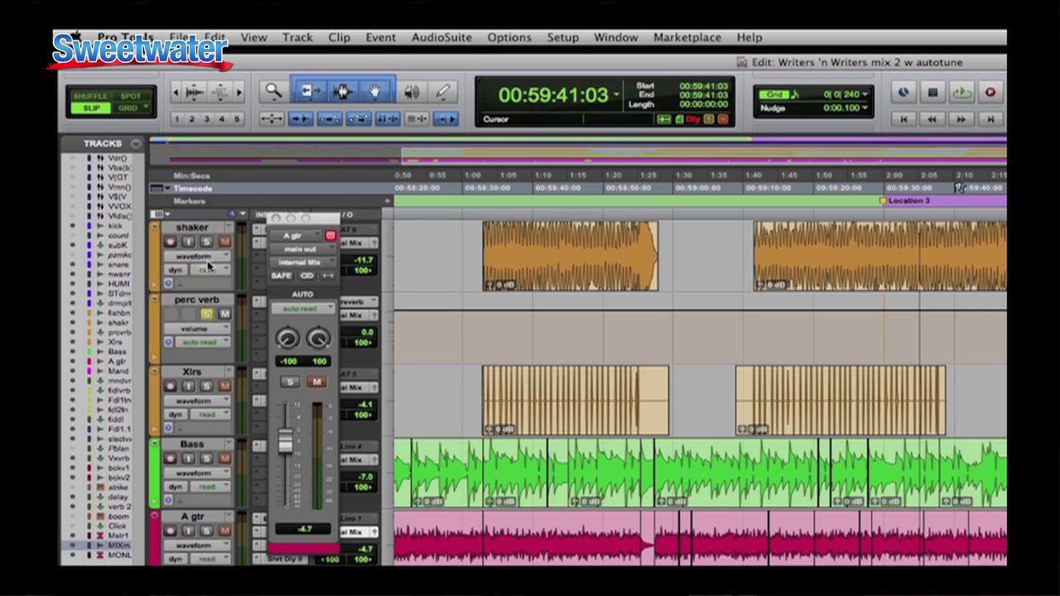
left_click(206, 387)
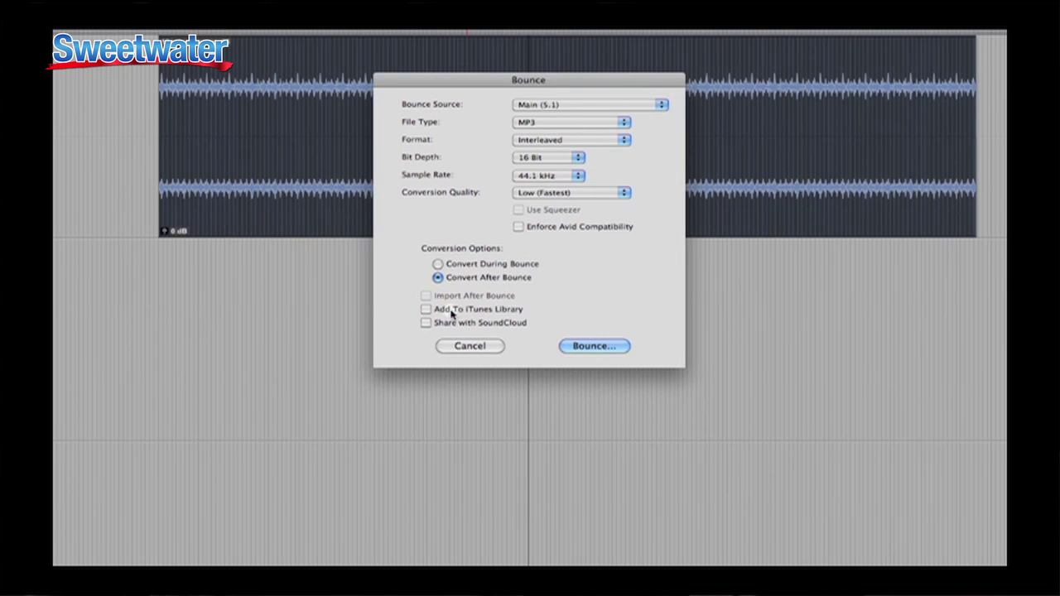
left_click(451, 312)
Step: Enable Share with SoundCloud and bounce the MP3 as 'Best MIX EVER - FINAL FINAL'
left_click(595, 346)
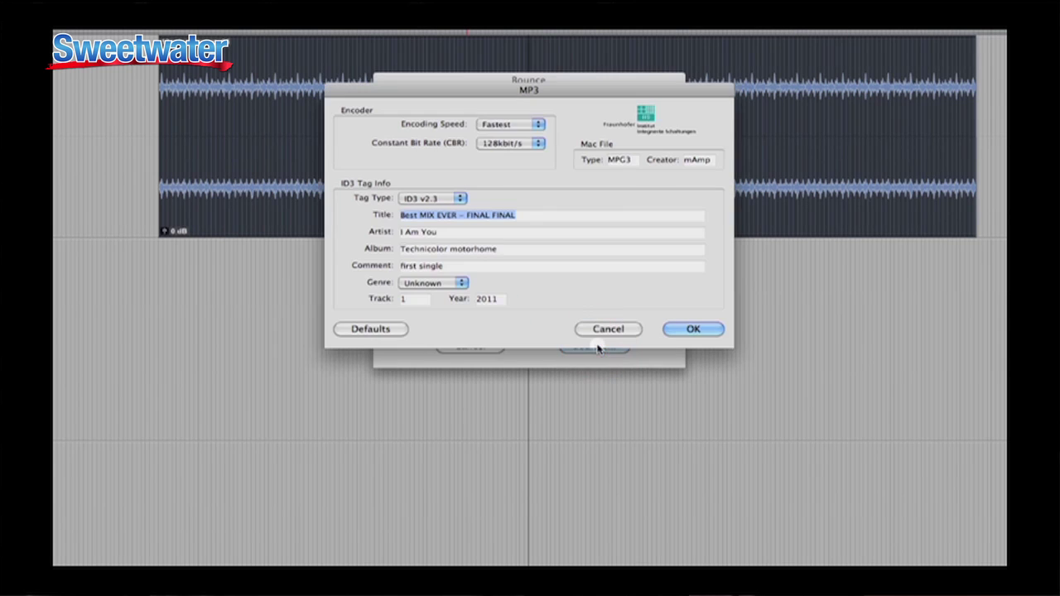
left_click(690, 332)
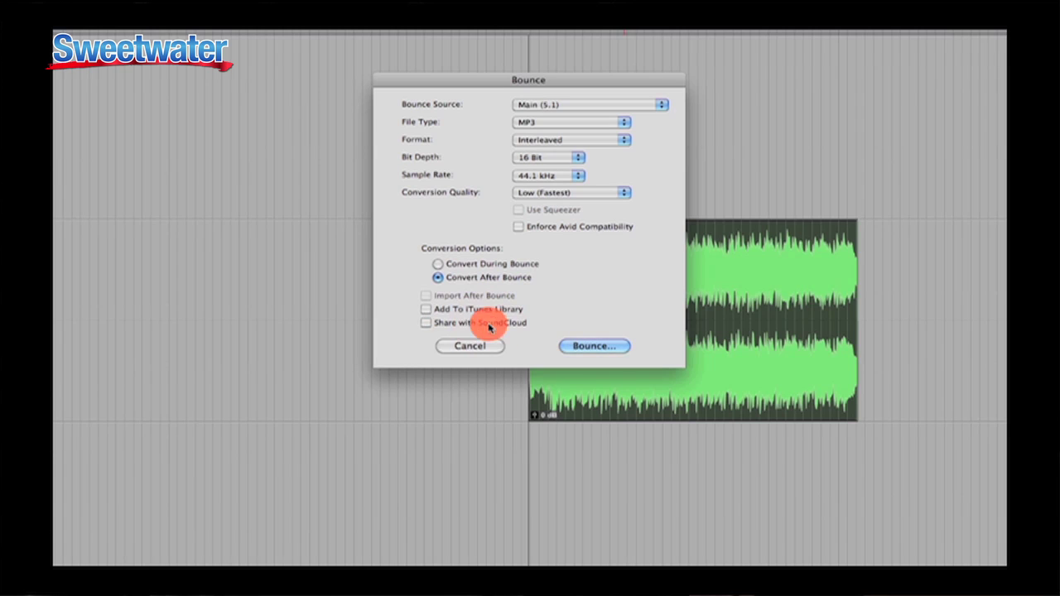
left_click(489, 324)
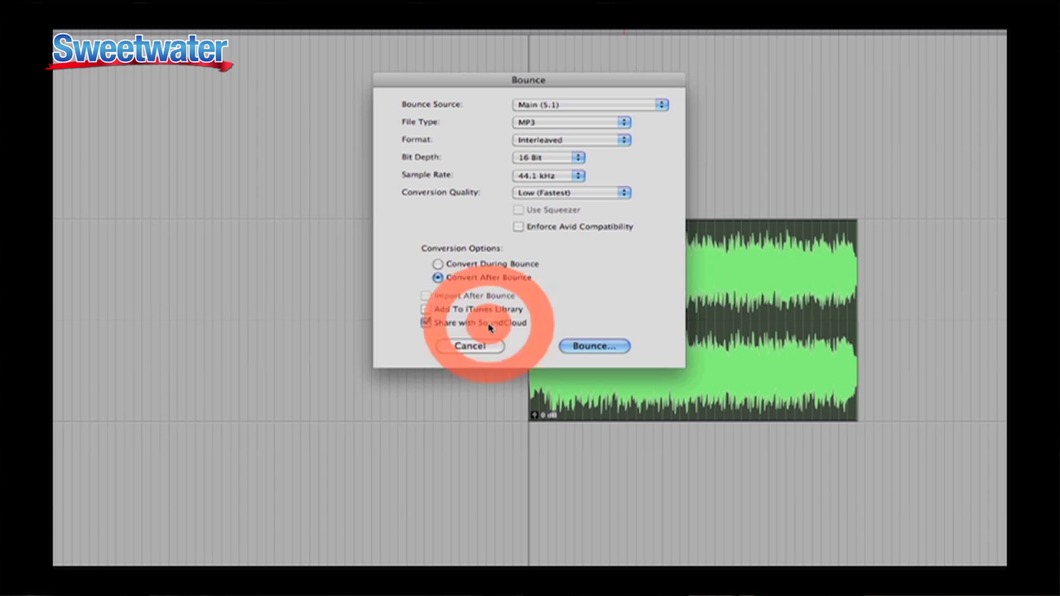
left_click(602, 346)
left_click(686, 328)
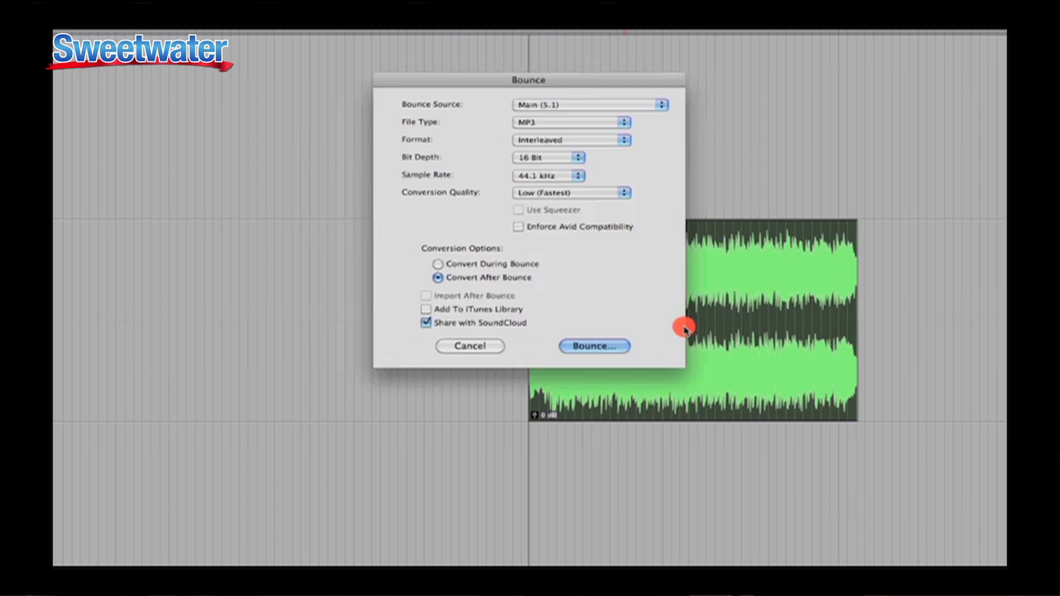
type("Best MIX EVER - FINAL FINAL")
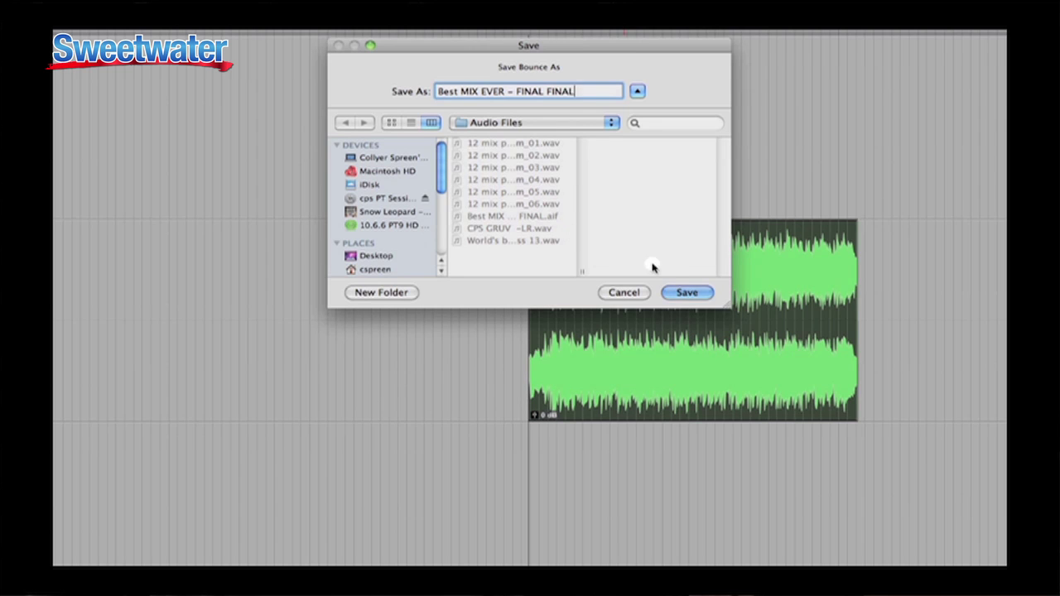
left_click(677, 293)
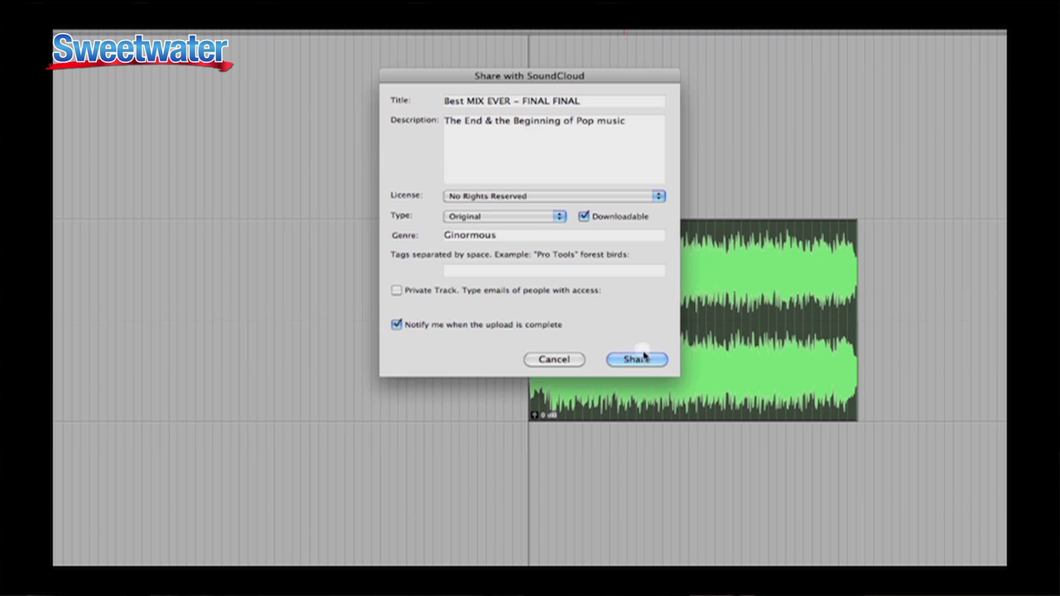